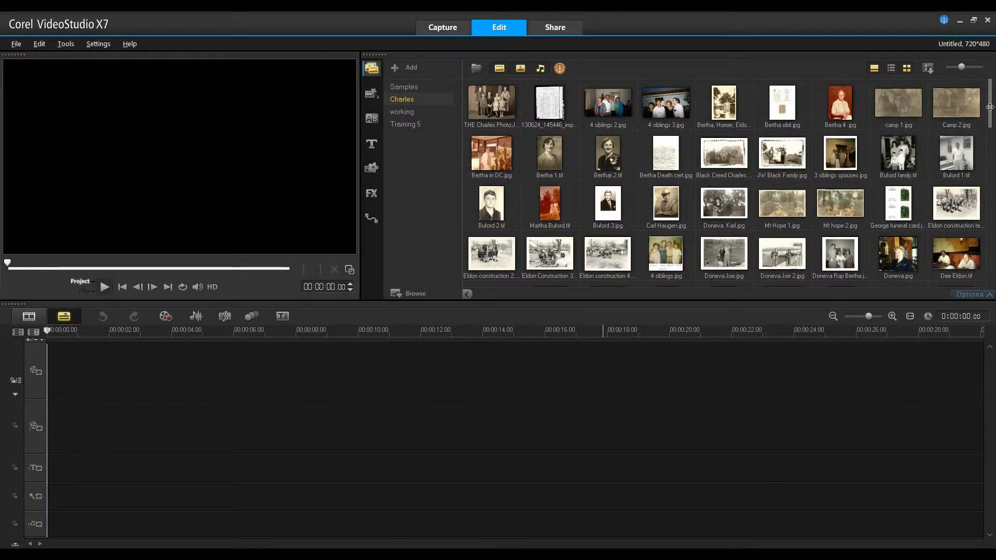
# Save the project as Charles Family.VSP in My Projects, overwriting the existing file
pyautogui.moveTo(990, 107); pyautogui.dragTo(993, 252)
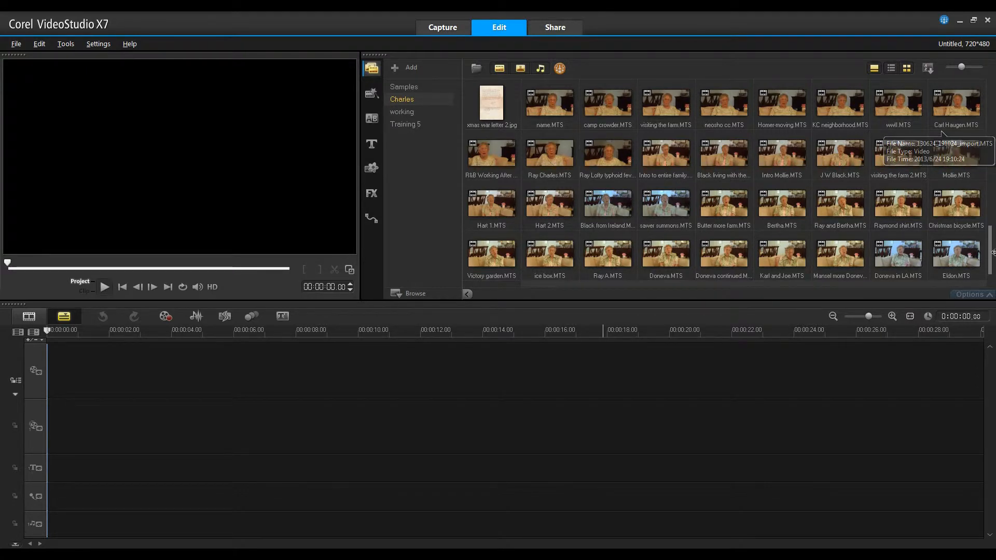
pyautogui.moveTo(990, 245); pyautogui.dragTo(990, 99)
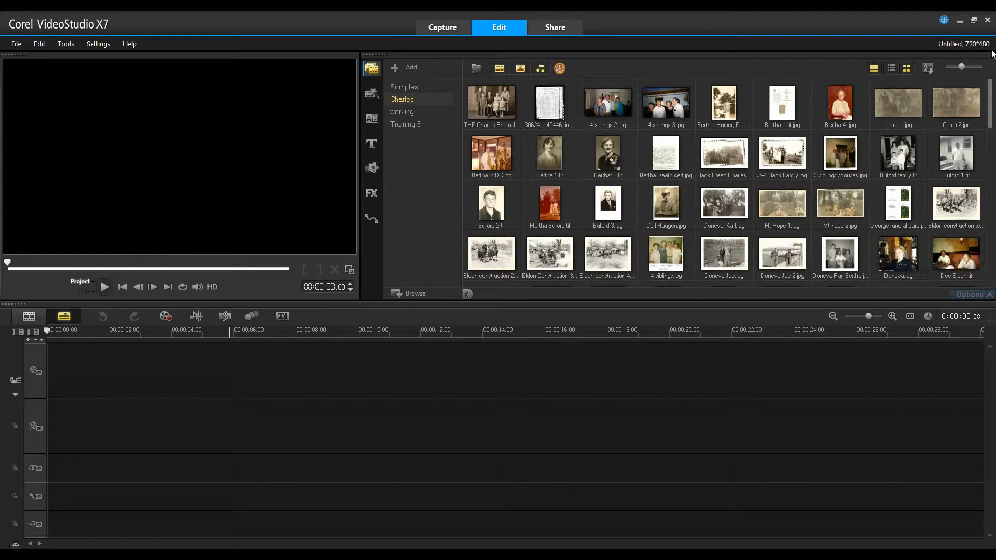
pyautogui.click(15, 45)
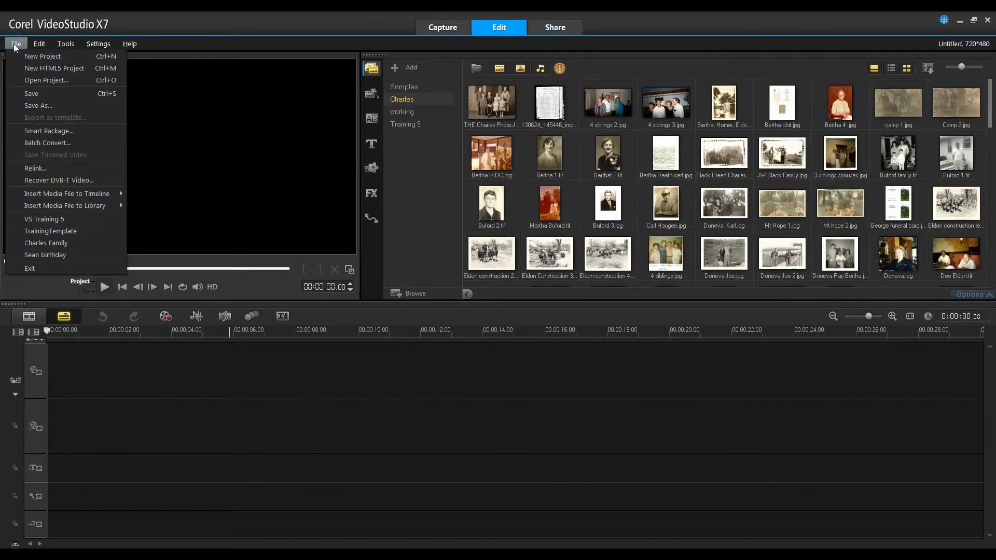
pyautogui.click(32, 105)
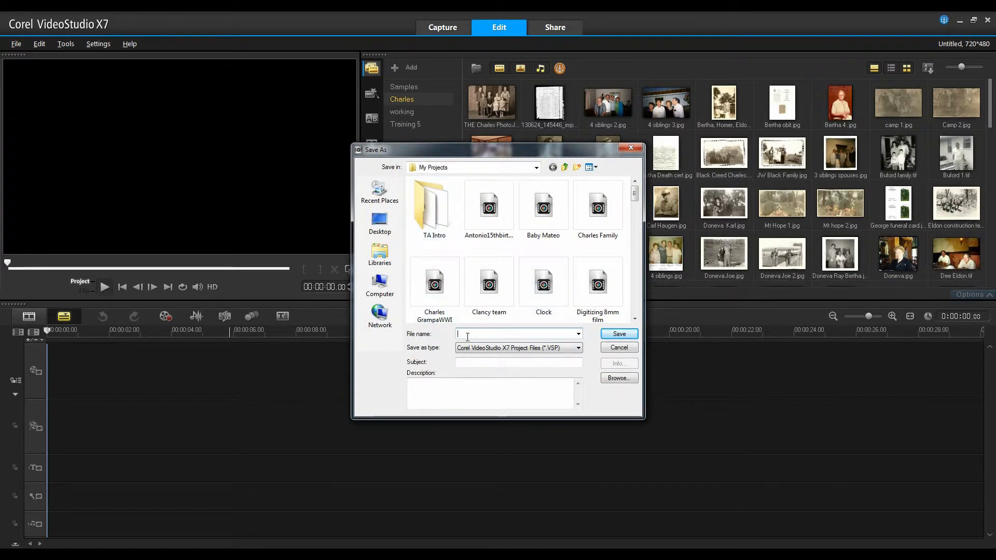
pyautogui.write('Charles')
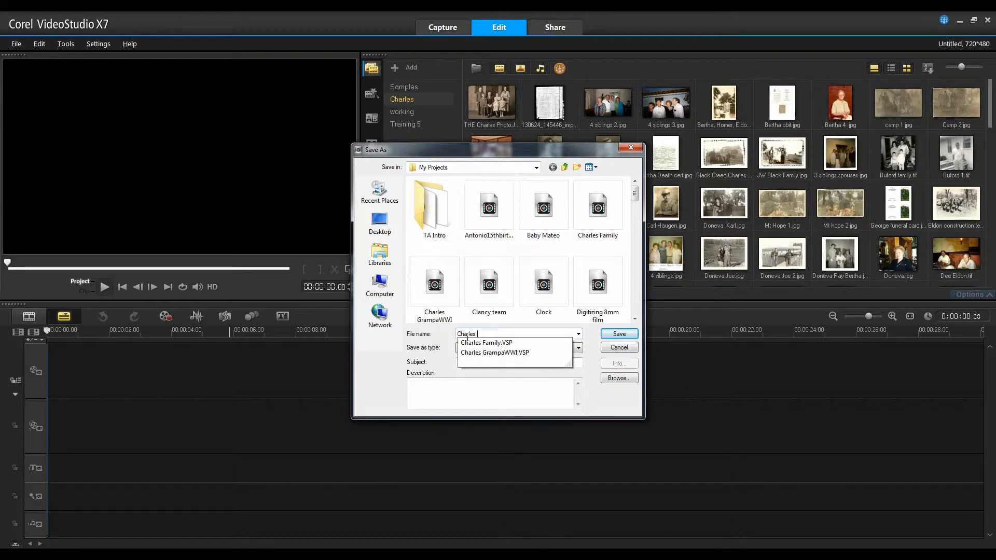
pyautogui.write(' Family')
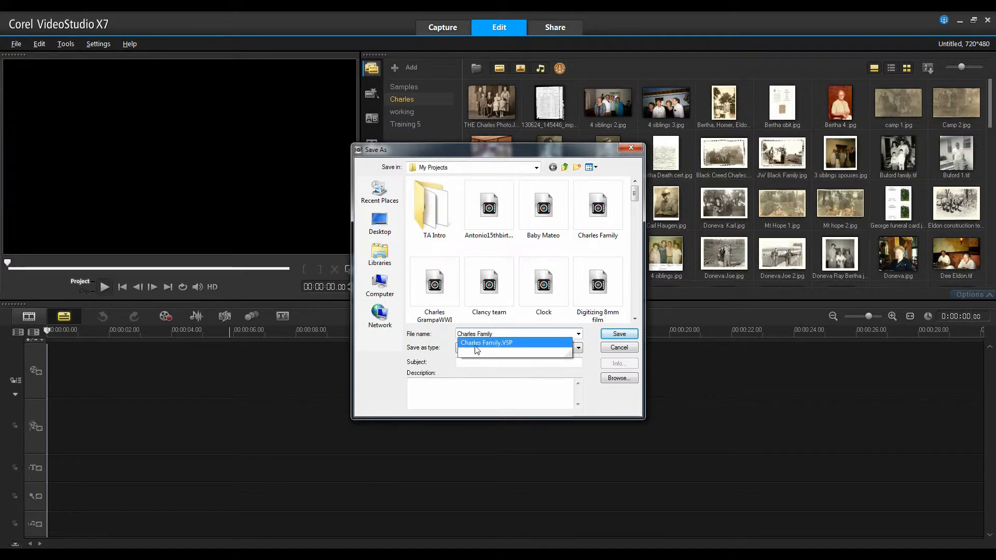
pyautogui.click(620, 335)
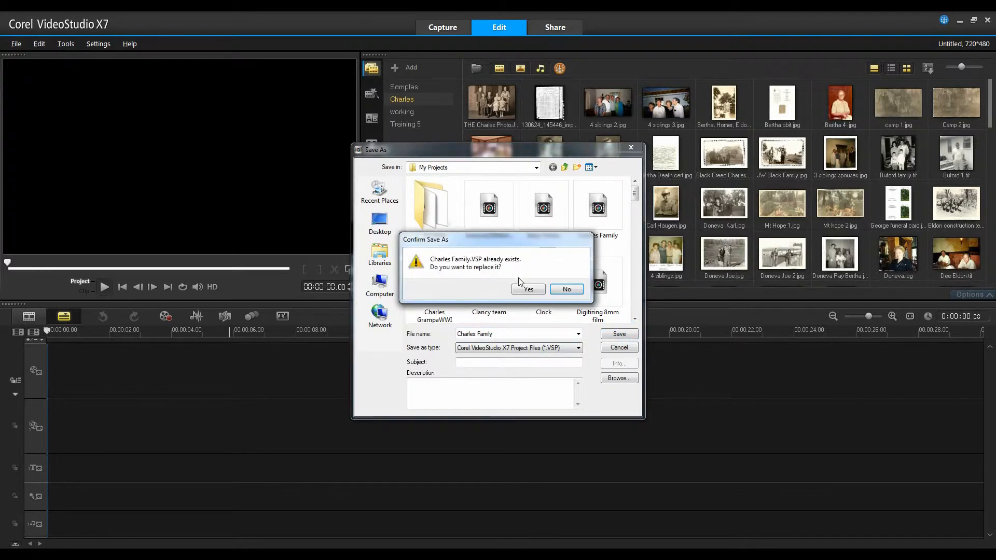
pyautogui.click(527, 289)
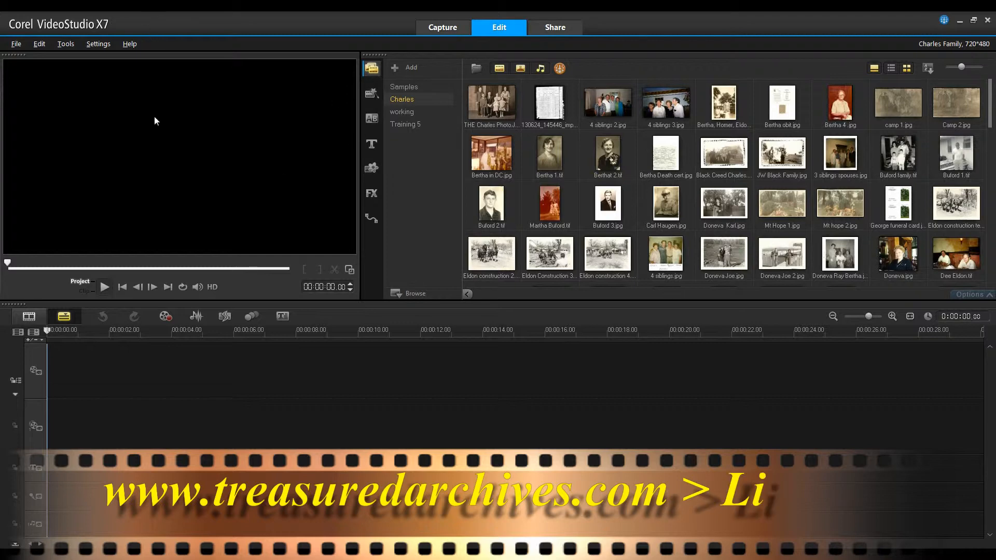
# Set the project format to AVCHD 1920 x 1080 60i, then preview THE Charles Photo.JPG
pyautogui.click(95, 45)
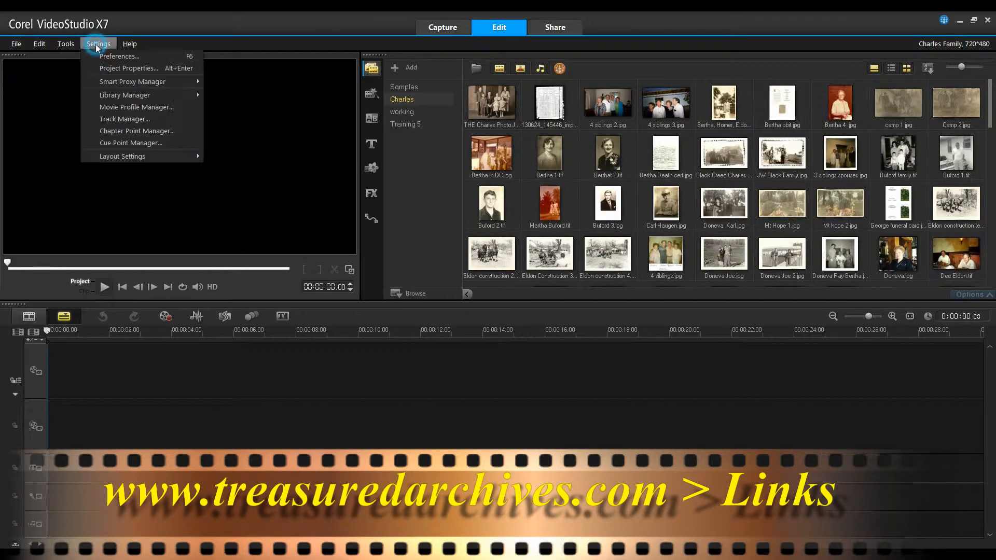
pyautogui.click(105, 69)
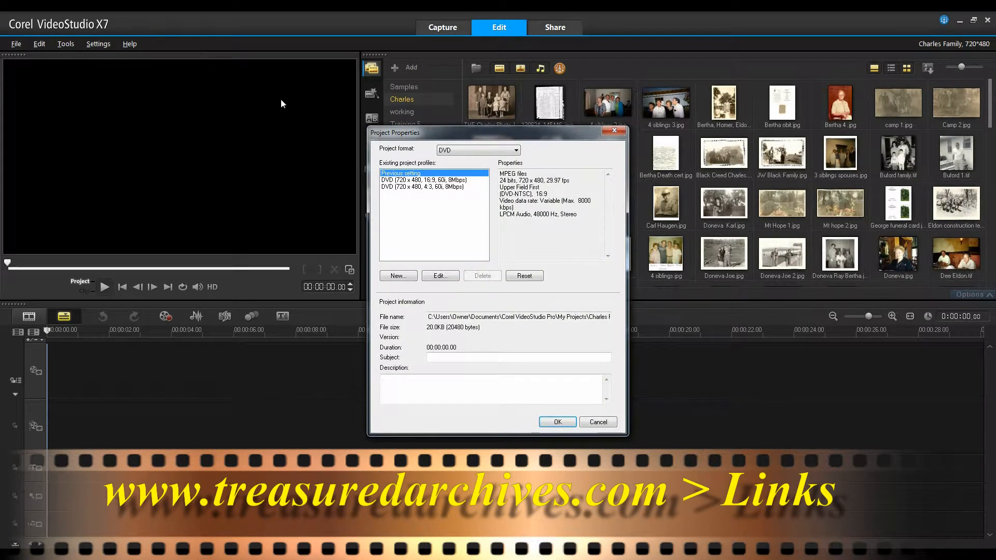
pyautogui.click(515, 151)
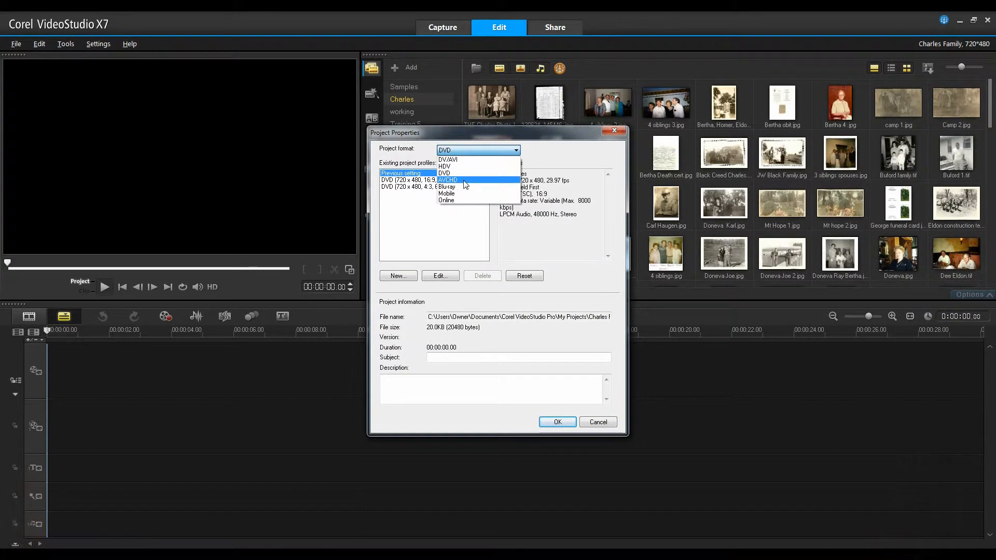
pyautogui.click(464, 180)
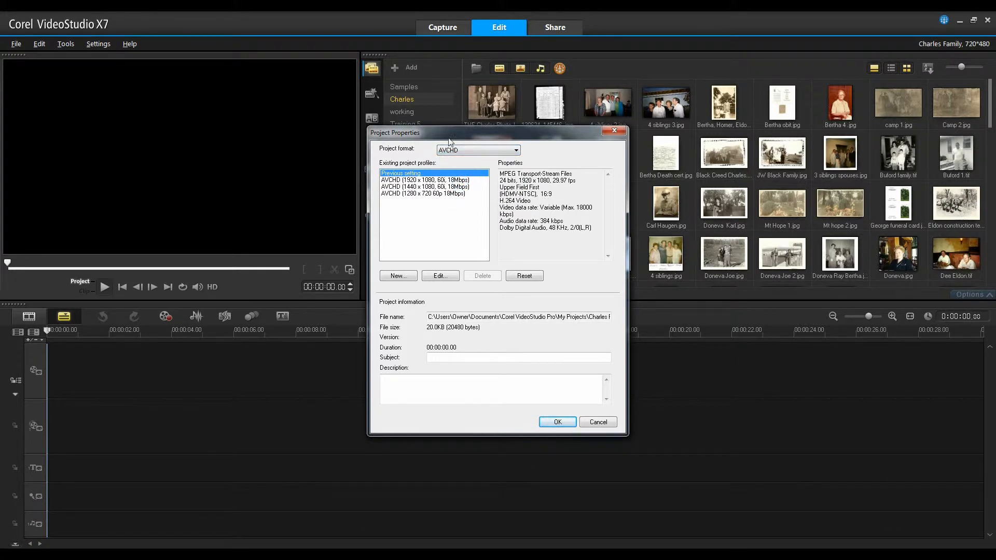
pyautogui.click(435, 180)
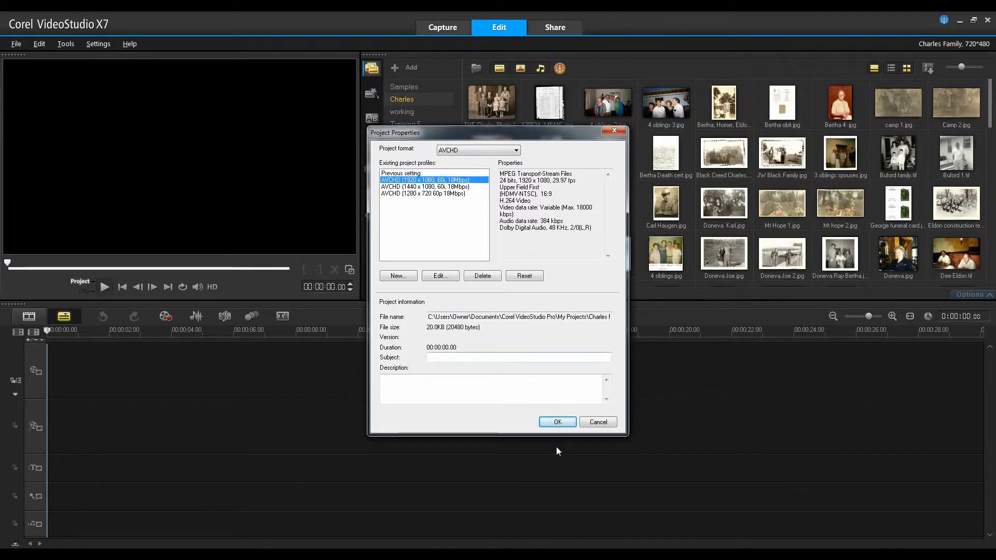
pyautogui.click(558, 422)
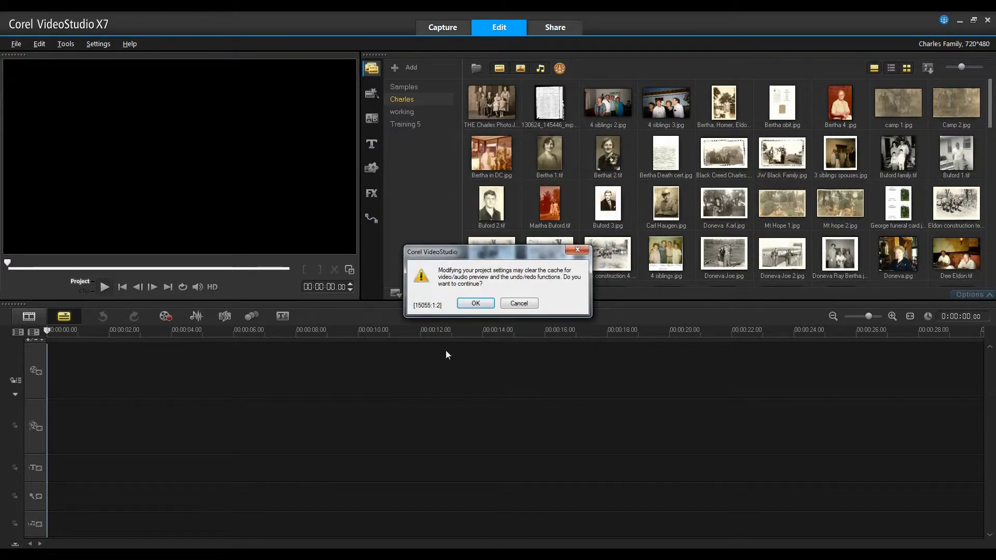
pyautogui.click(474, 304)
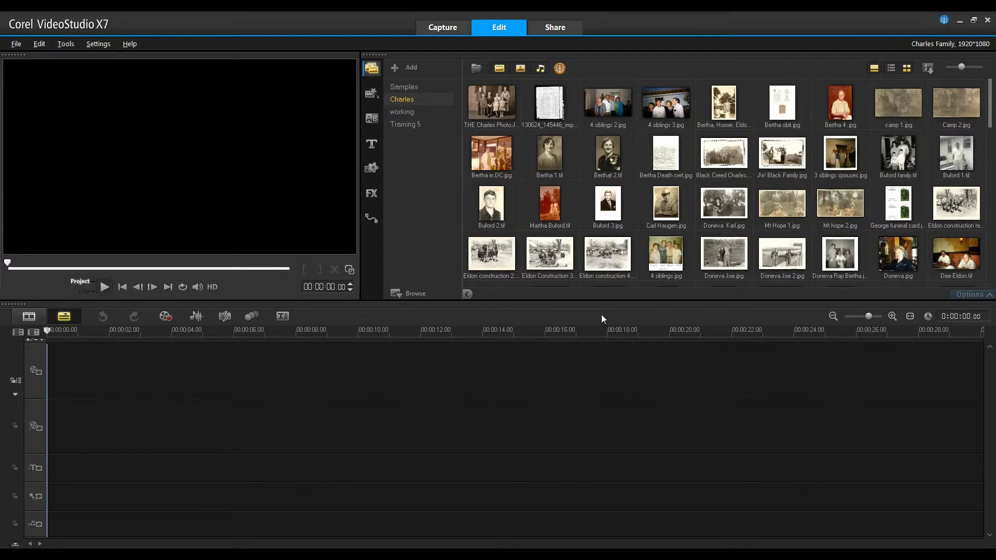
pyautogui.click(496, 105)
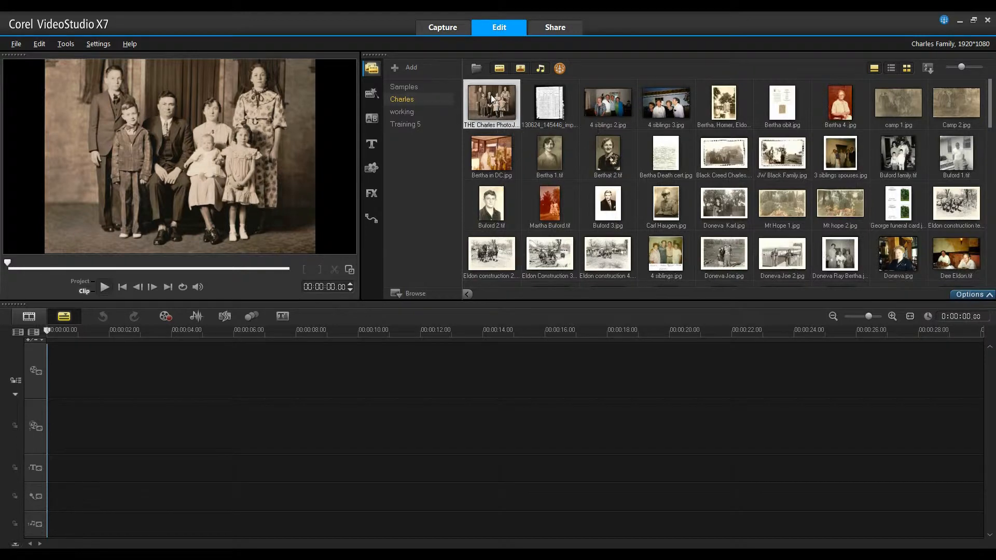
# Place THE Charles Photo.JPG at the start of the video track, play it, and stretch it to 8 seconds
pyautogui.moveTo(491, 94); pyautogui.dragTo(101, 364)
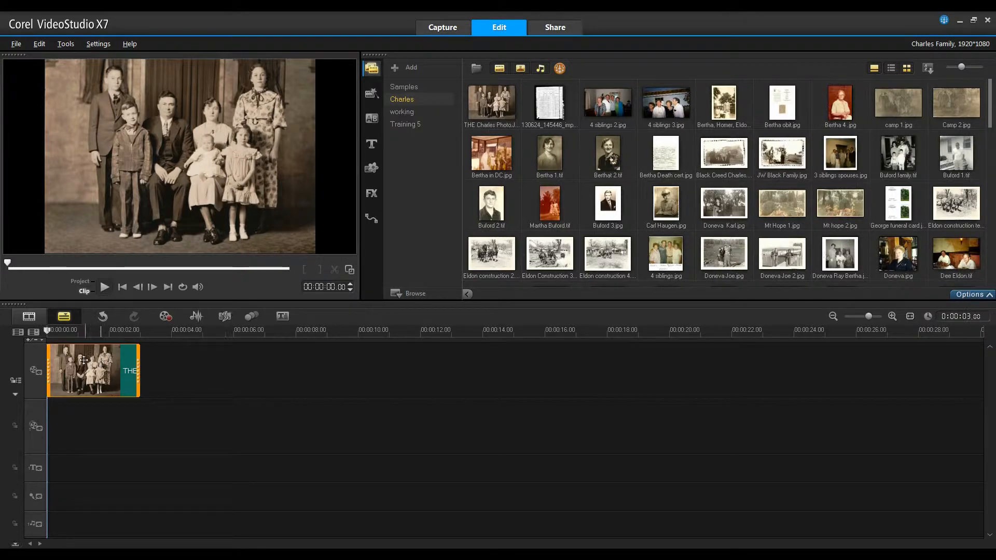
pyautogui.click(80, 282)
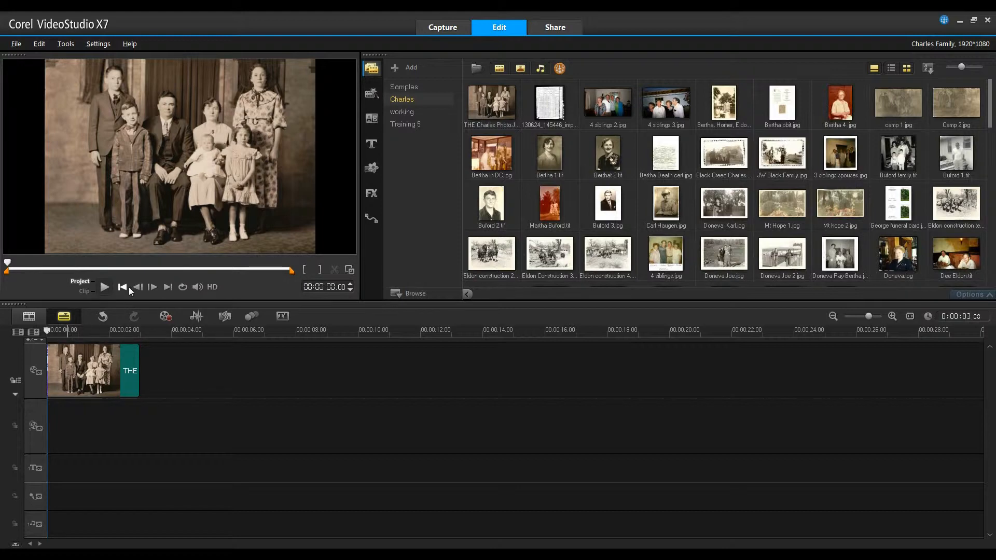
pyautogui.click(103, 287)
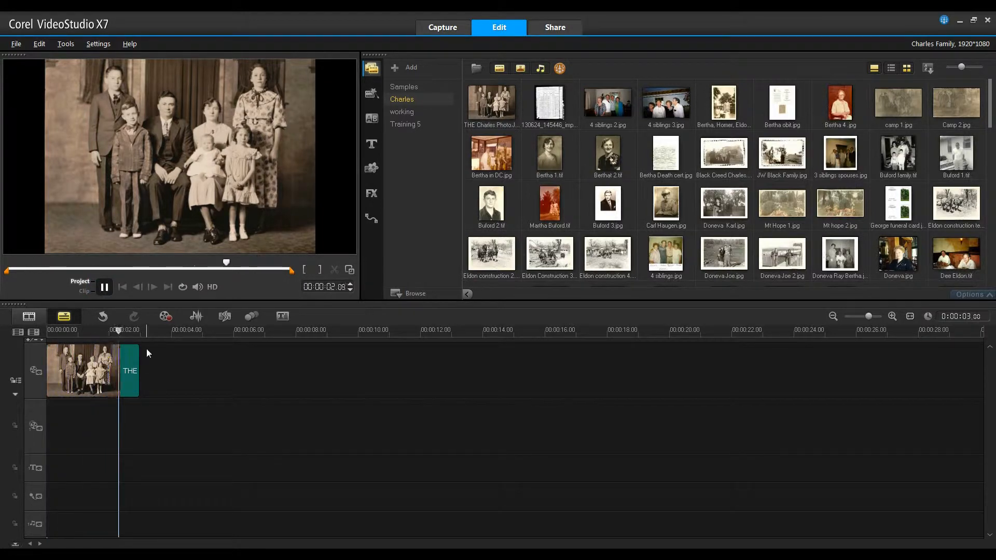
pyautogui.click(135, 372)
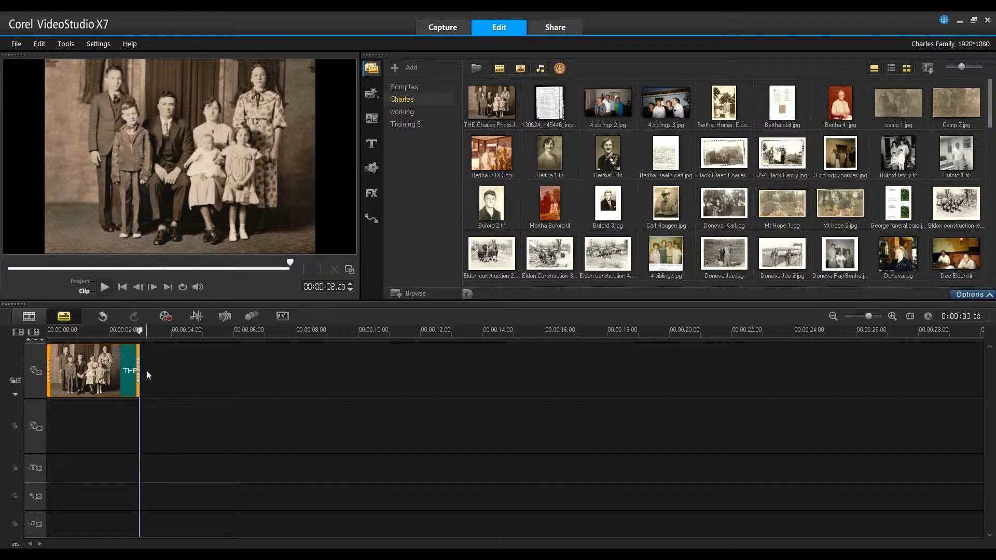
pyautogui.moveTo(135, 371); pyautogui.dragTo(297, 369)
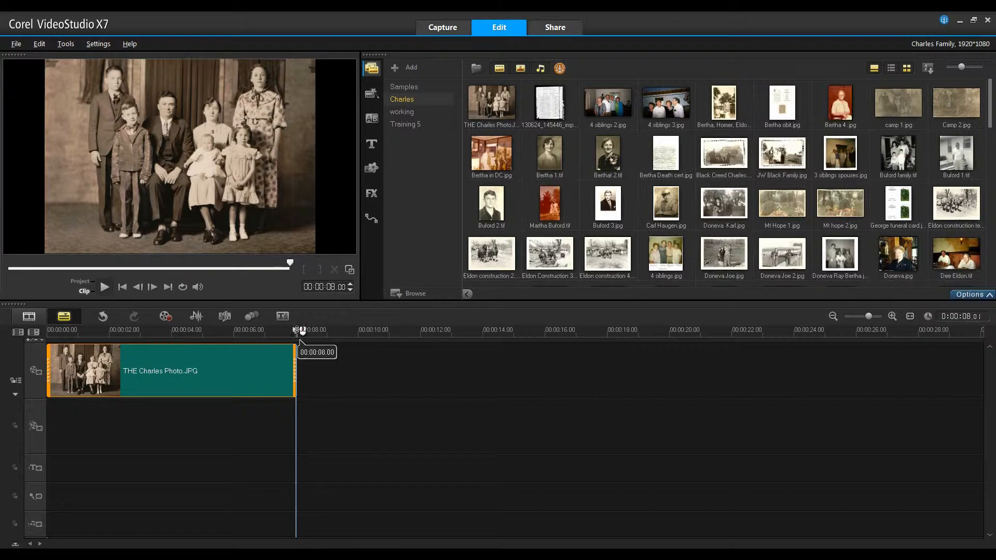
pyautogui.click(135, 418)
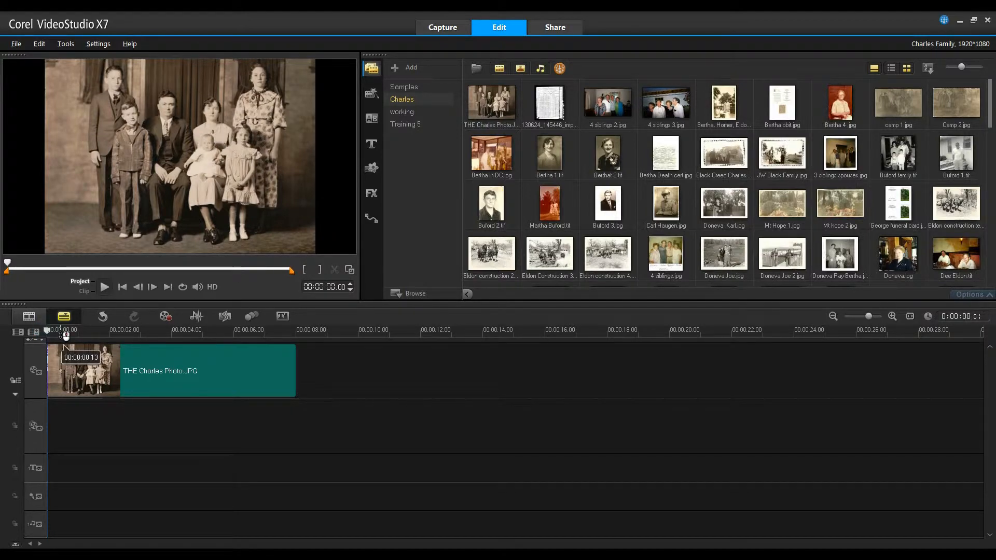
# Return the playhead to the start, show the Color graphics, and preview the tan 215,185,115 swatch
pyautogui.moveTo(53, 333); pyautogui.dragTo(112, 344)
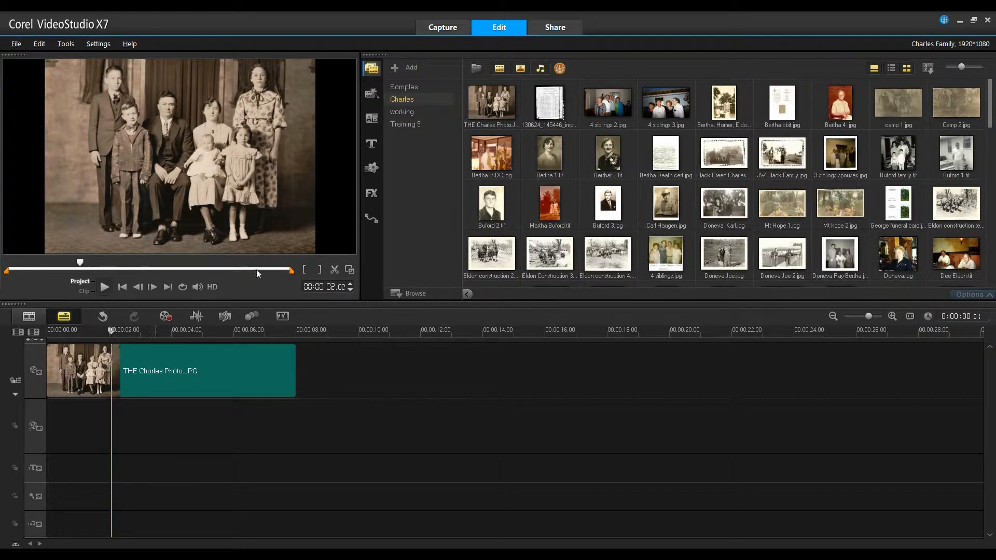
pyautogui.click(372, 169)
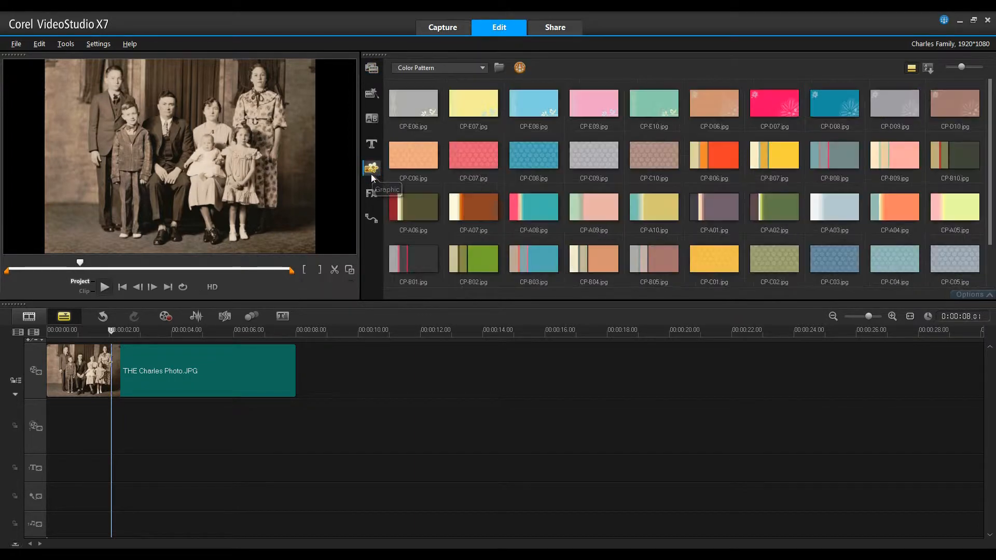
pyautogui.click(483, 69)
pyautogui.click(438, 81)
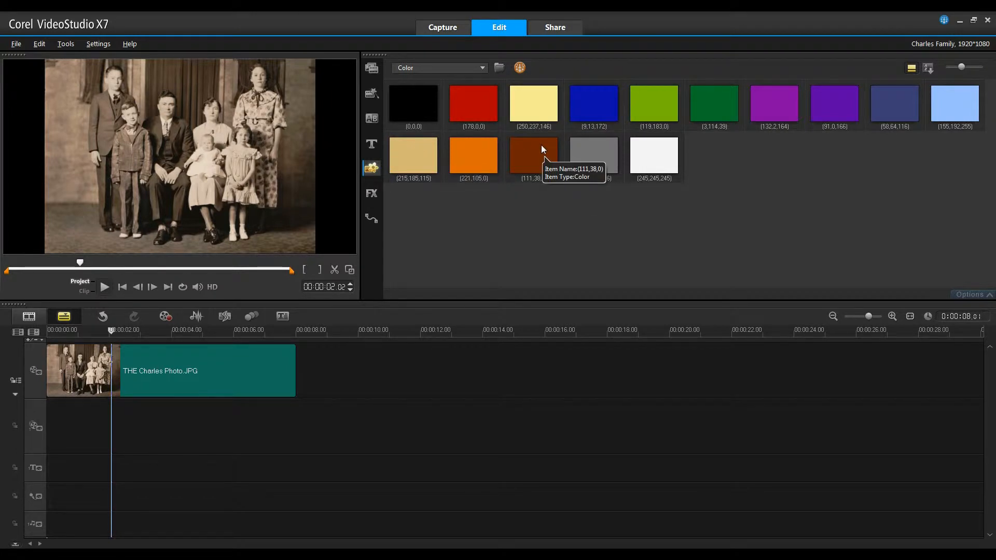
pyautogui.click(413, 154)
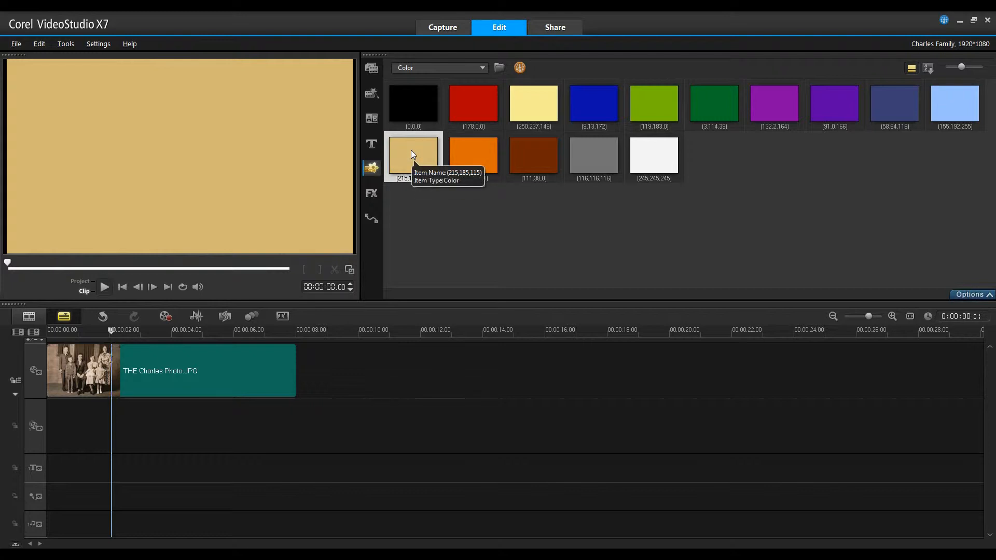
# Add the tan colour to the overlay track at 2 seconds and resize it into a full-width bottom bar
pyautogui.moveTo(413, 154); pyautogui.dragTo(112, 441)
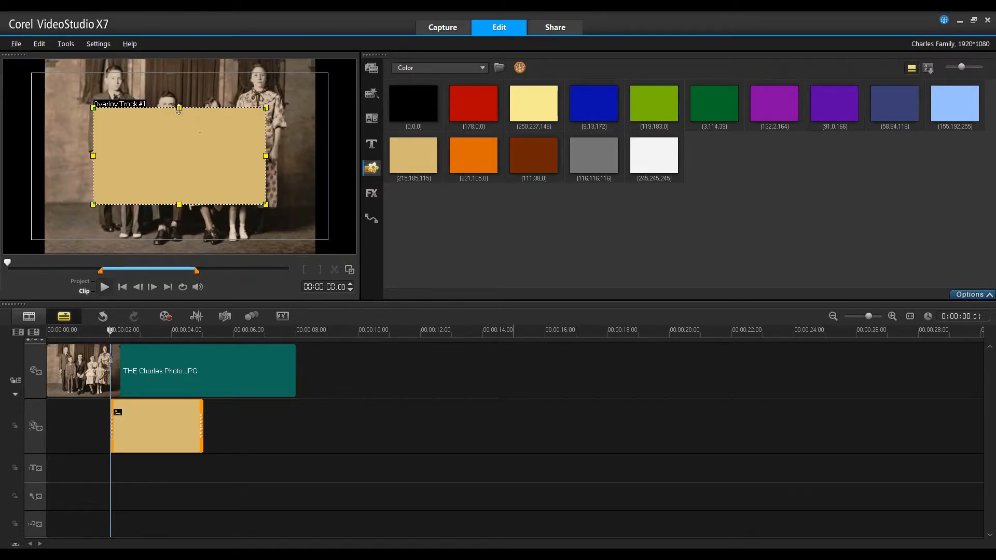
pyautogui.moveTo(179, 107); pyautogui.dragTo(181, 230)
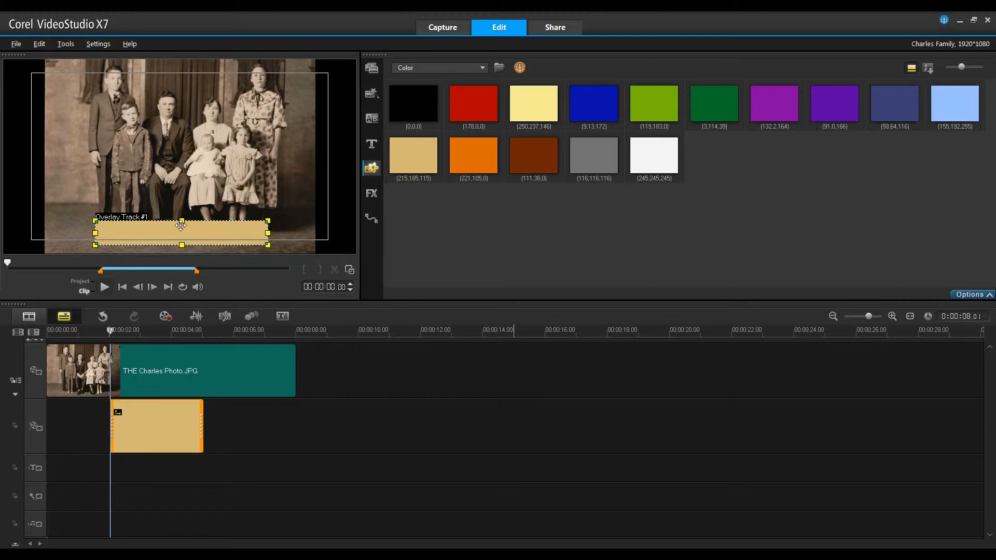
pyautogui.moveTo(266, 234); pyautogui.dragTo(316, 235)
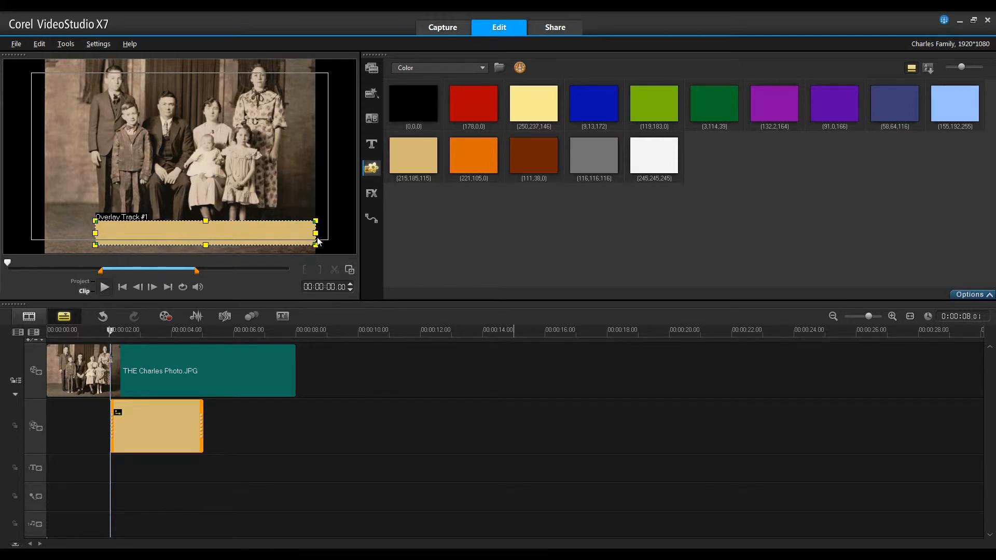
pyautogui.moveTo(96, 233); pyautogui.dragTo(45, 242)
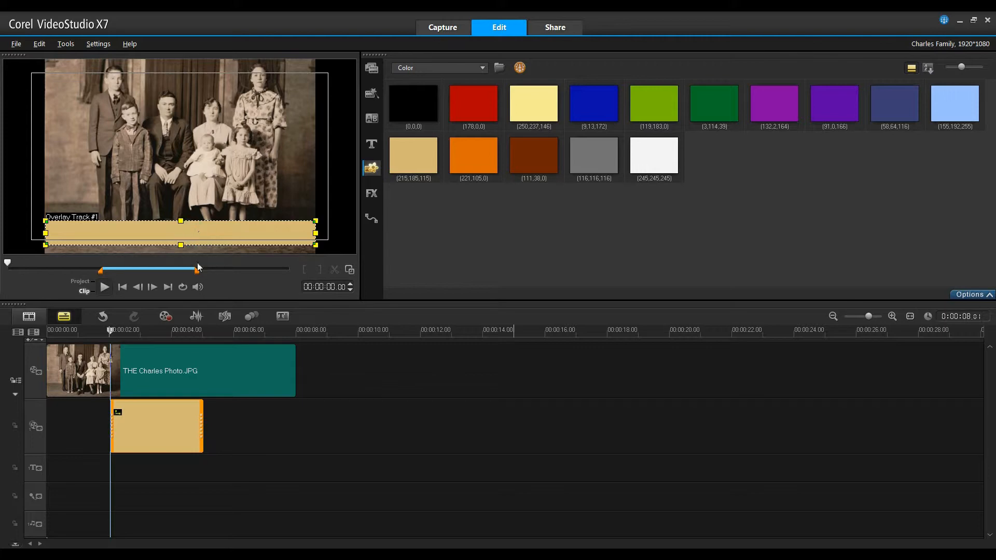
pyautogui.click(373, 145)
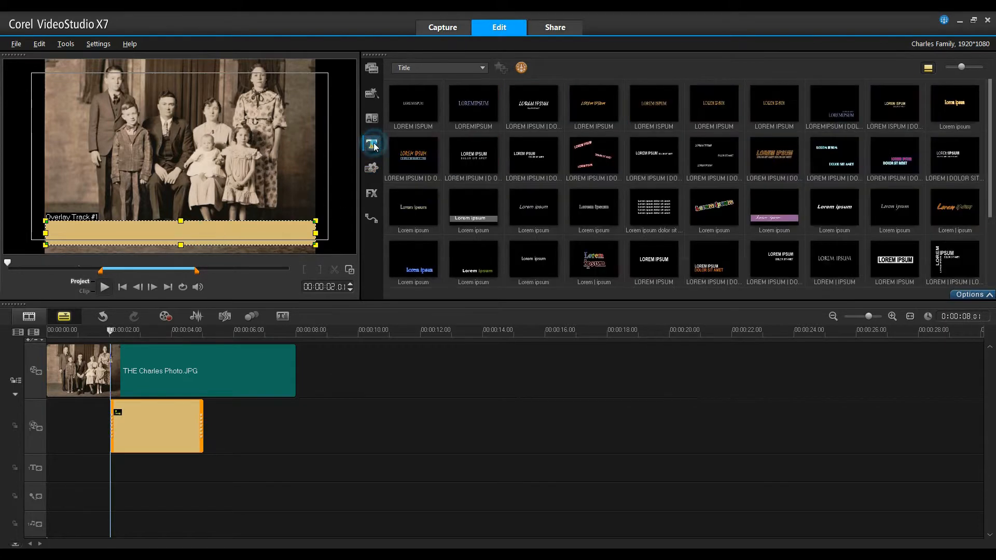
pyautogui.doubleClick(185, 150)
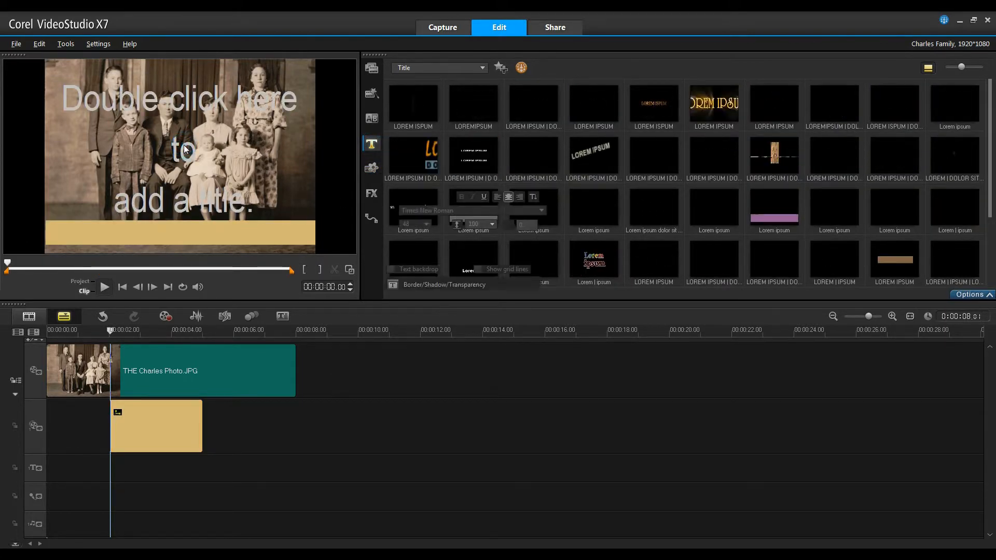
pyautogui.write('The')
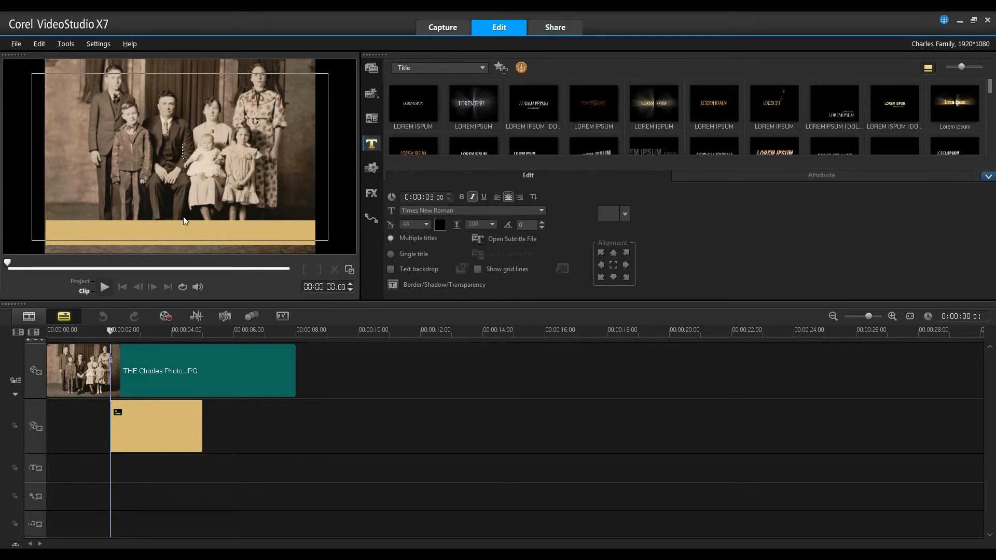
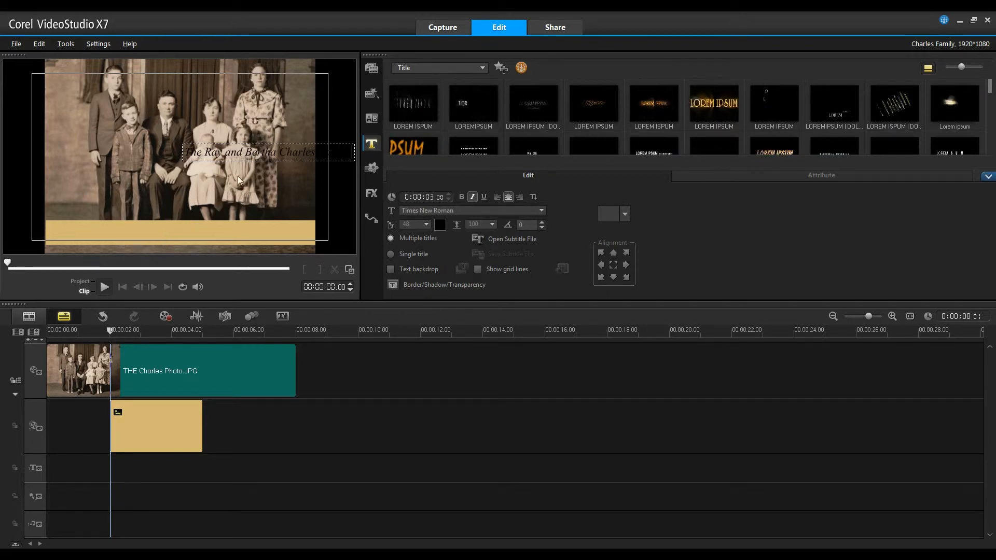
pyautogui.click(298, 190)
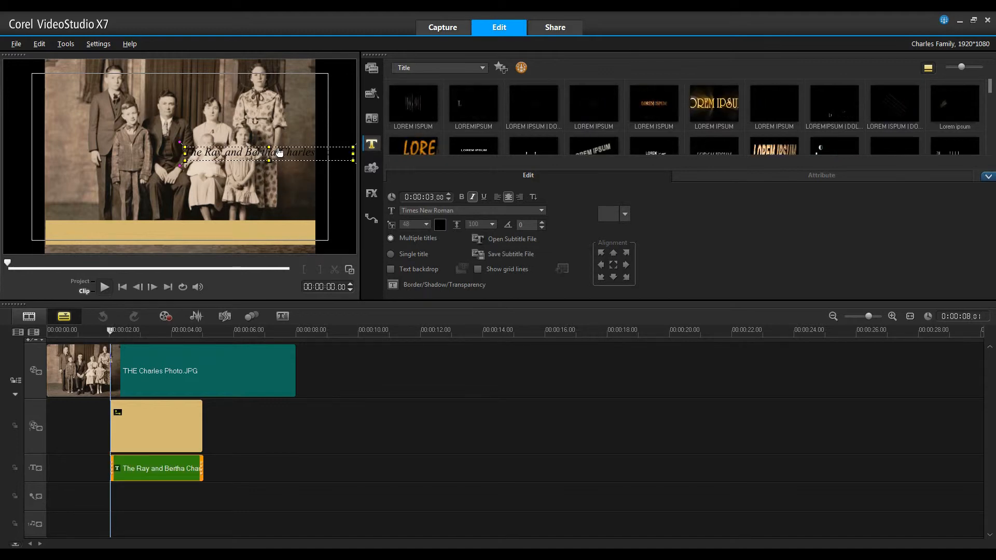
pyautogui.moveTo(279, 155); pyautogui.dragTo(196, 234)
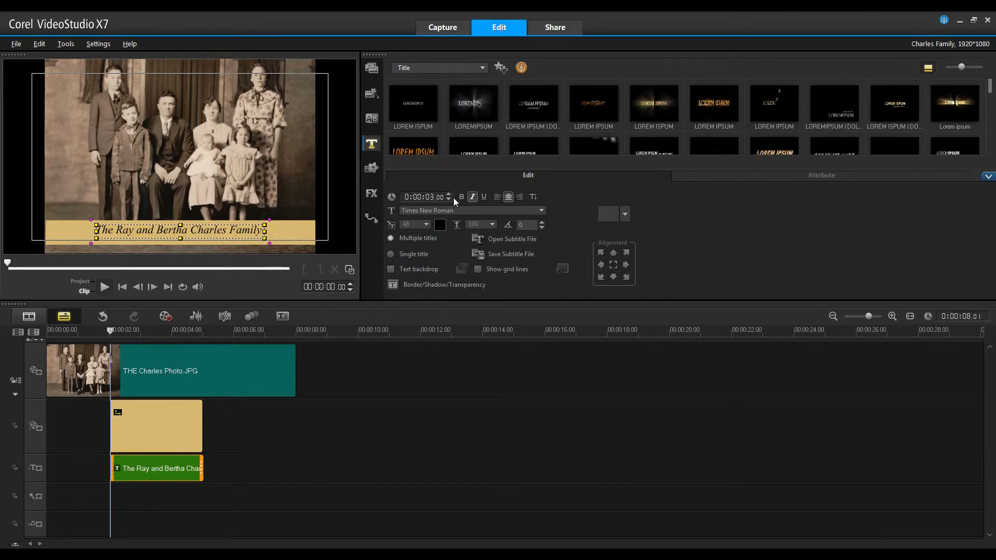
# Make the title text bold at size 52 and shift the title box to centre it on the bar
pyautogui.click(262, 231)
pyautogui.click(262, 230)
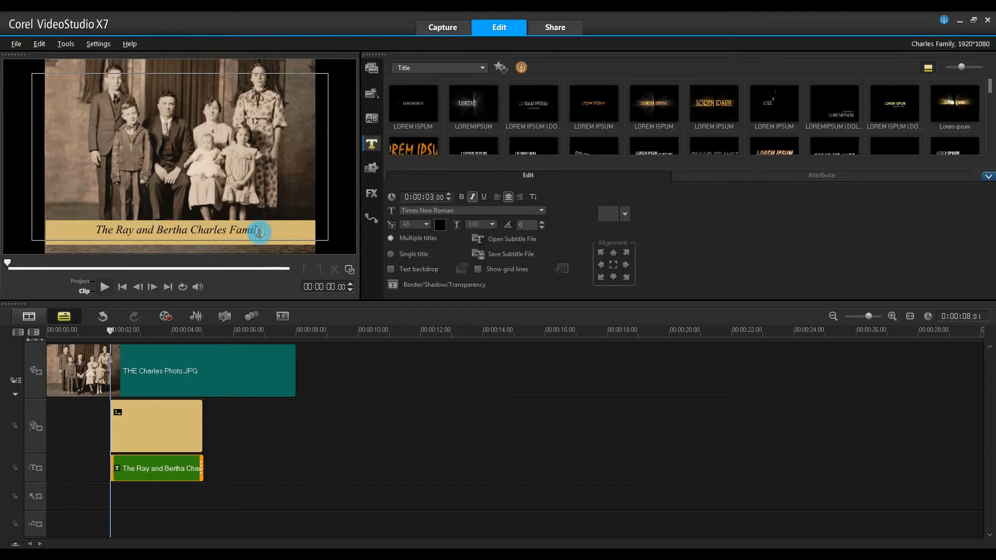
pyautogui.moveTo(262, 229); pyautogui.dragTo(86, 232)
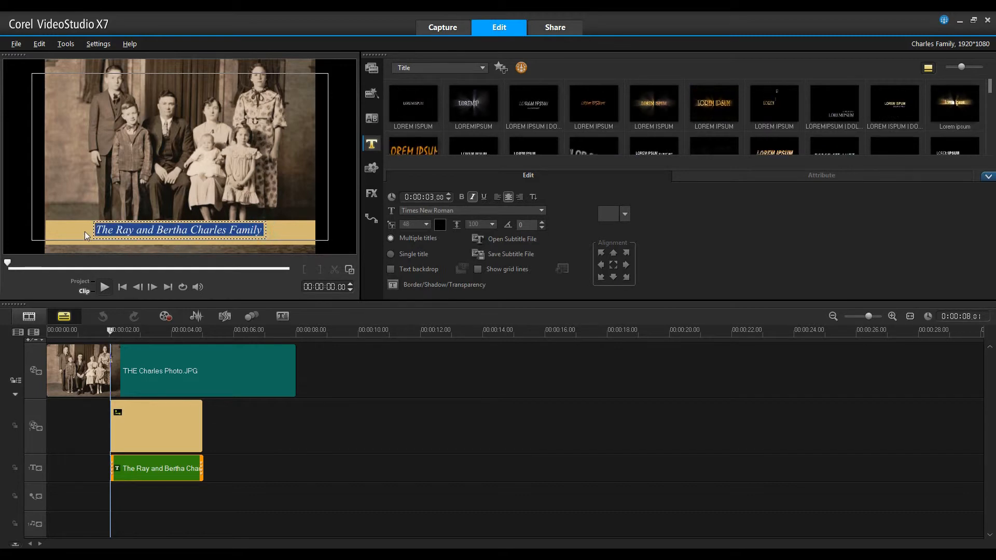
pyautogui.click(461, 197)
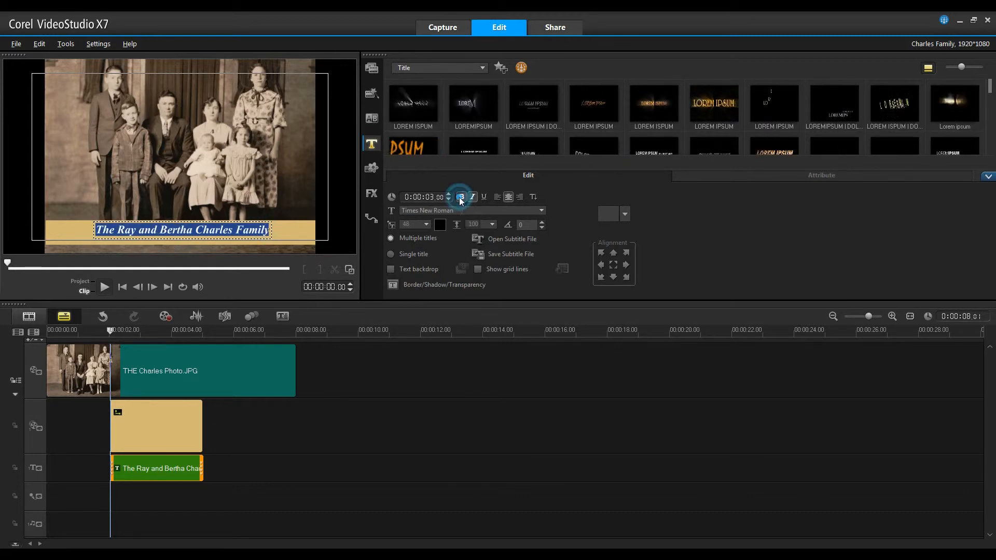
pyautogui.click(429, 225)
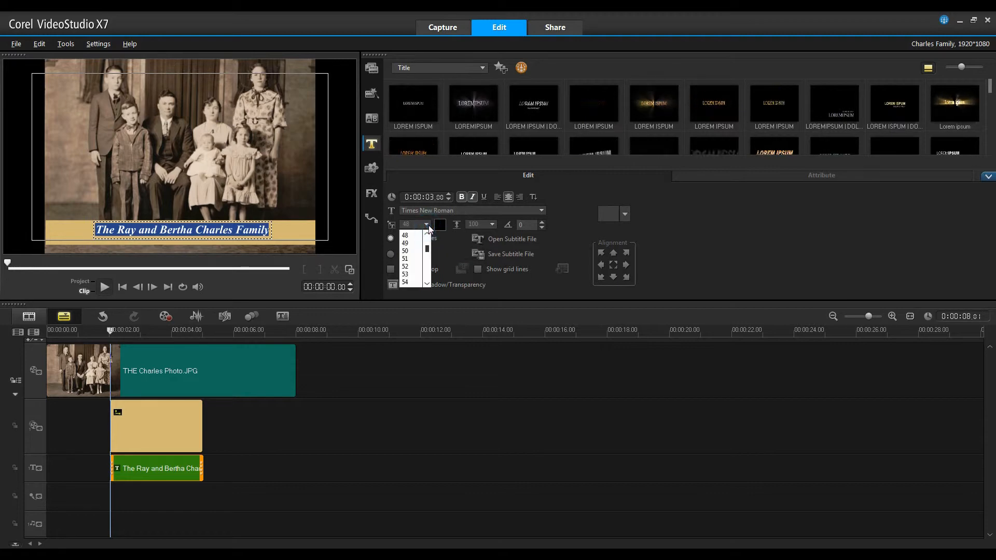
pyautogui.click(406, 266)
pyautogui.click(295, 179)
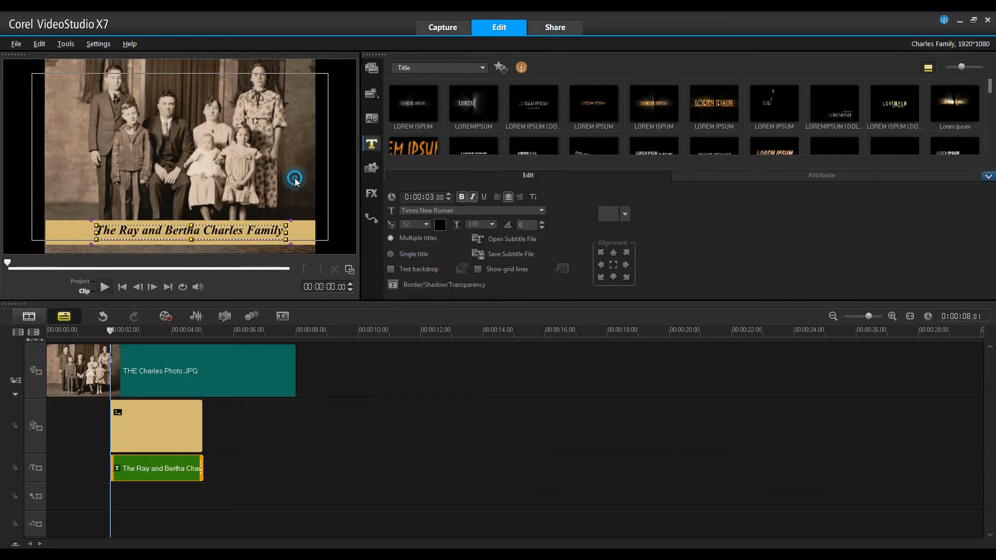
pyautogui.click(195, 236)
pyautogui.moveTo(195, 236); pyautogui.dragTo(187, 235)
# Colour the title text dark brown #552200 using the Corel Color Picker swatch grid
pyautogui.click(438, 226)
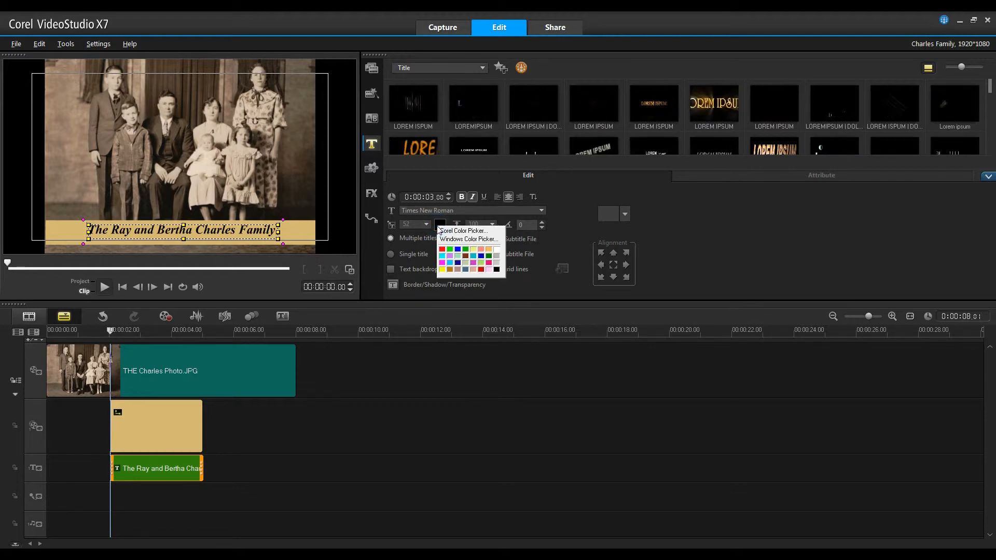
pyautogui.click(449, 268)
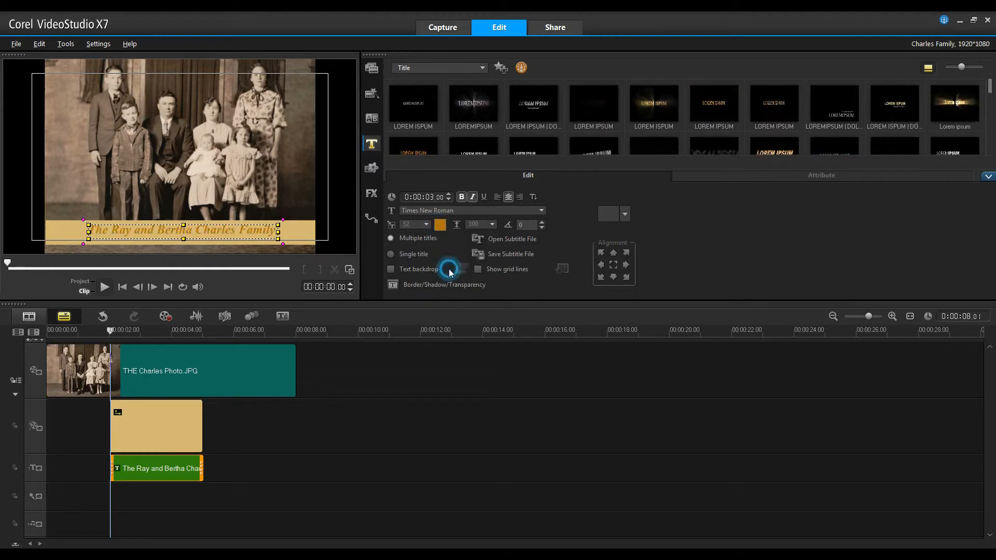
pyautogui.click(441, 226)
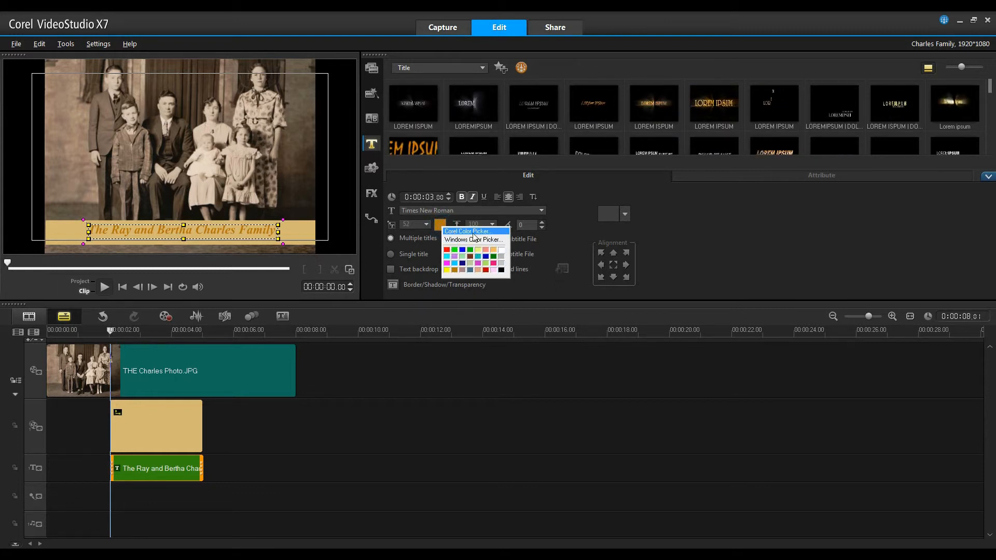
pyautogui.click(472, 232)
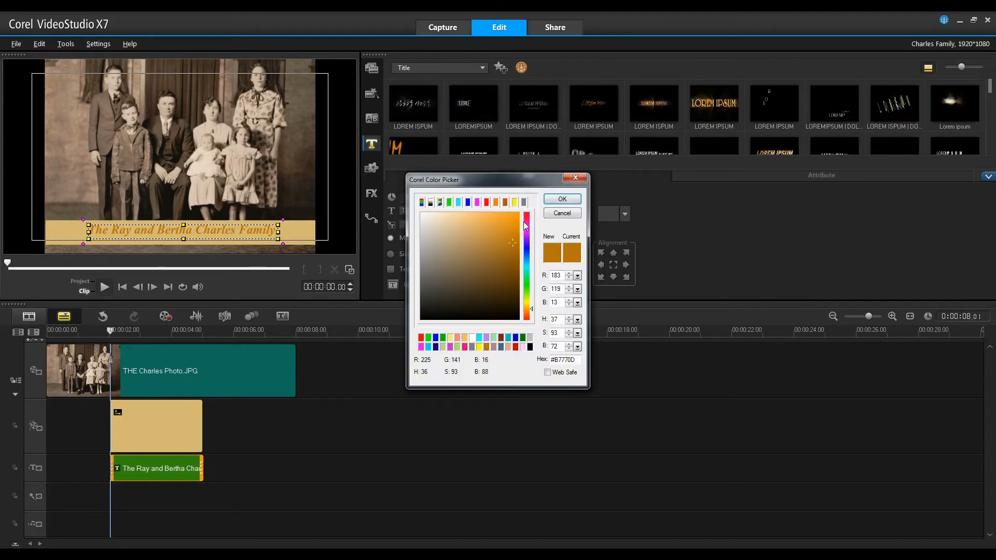
pyautogui.click(506, 205)
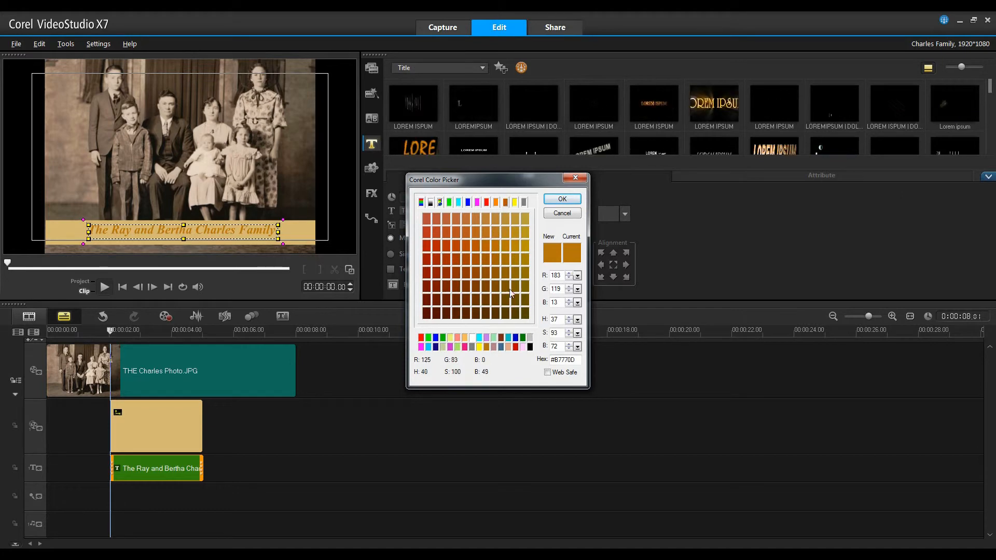
pyautogui.click(469, 314)
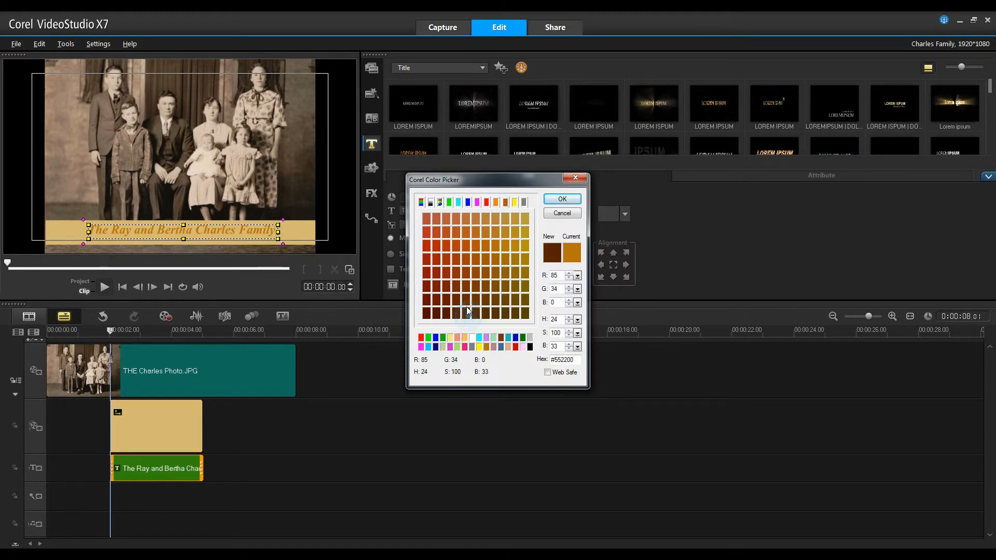
pyautogui.click(561, 199)
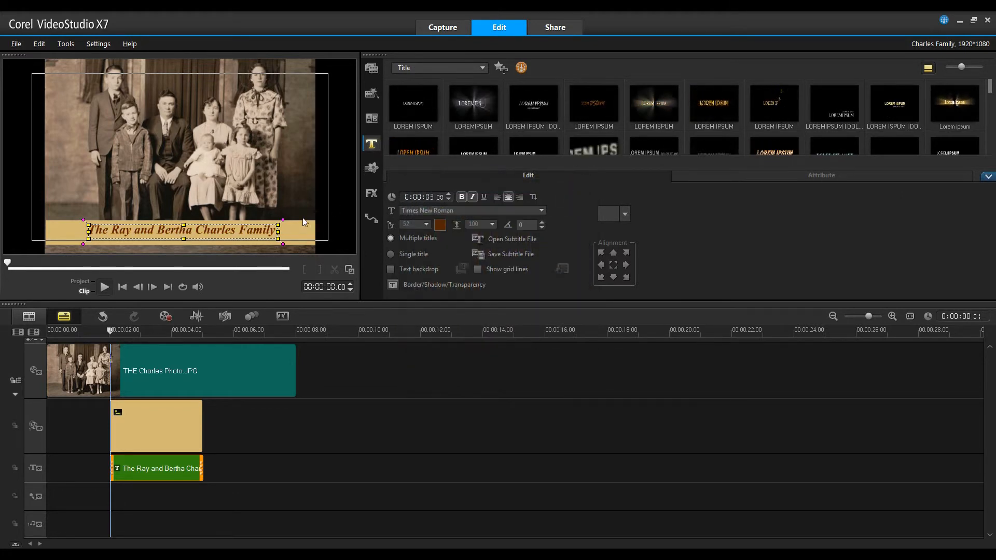
pyautogui.click(158, 135)
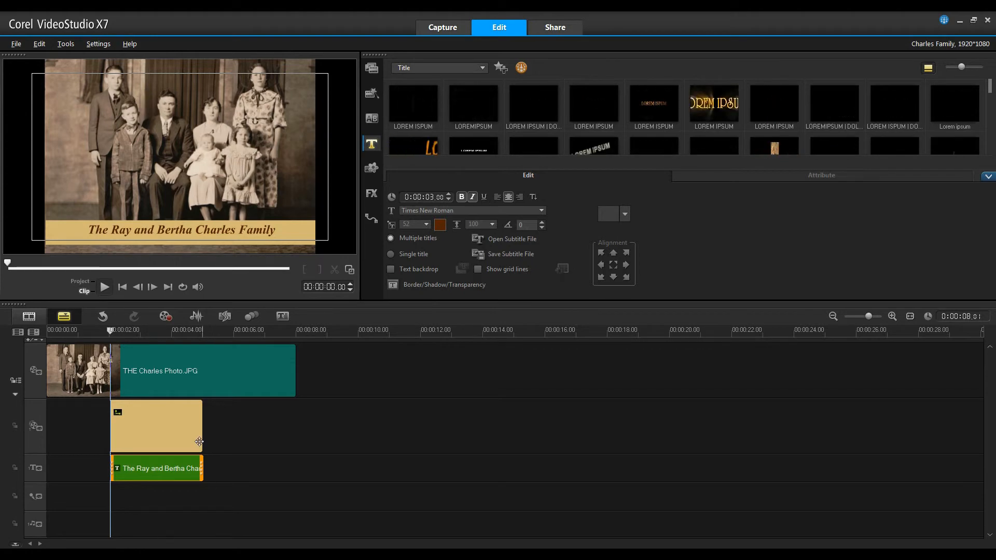
# Extend the tan bar overlay clip and the title clip to end at 8 seconds with the photo
pyautogui.click(170, 423)
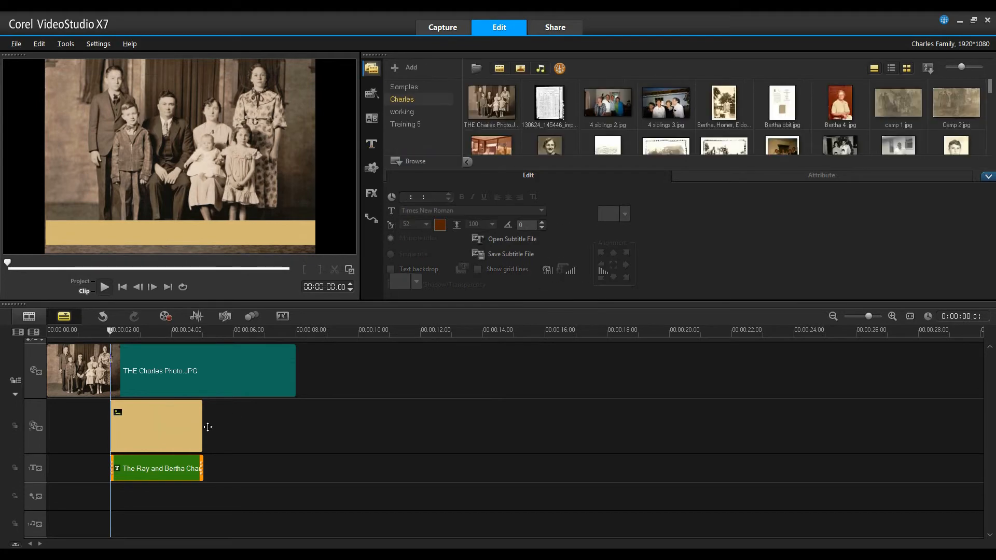
pyautogui.moveTo(201, 426); pyautogui.dragTo(285, 433)
pyautogui.click(183, 469)
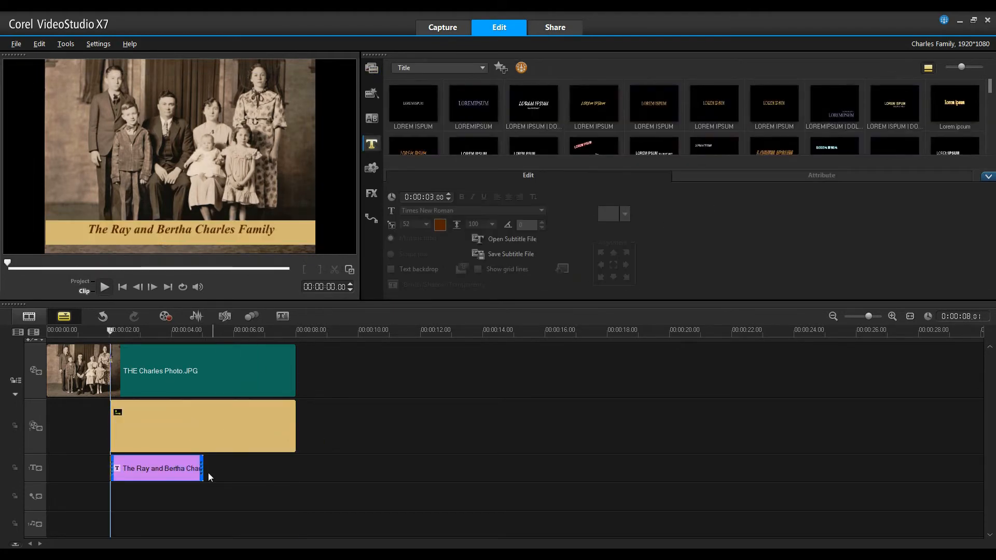
pyautogui.moveTo(203, 469); pyautogui.dragTo(296, 470)
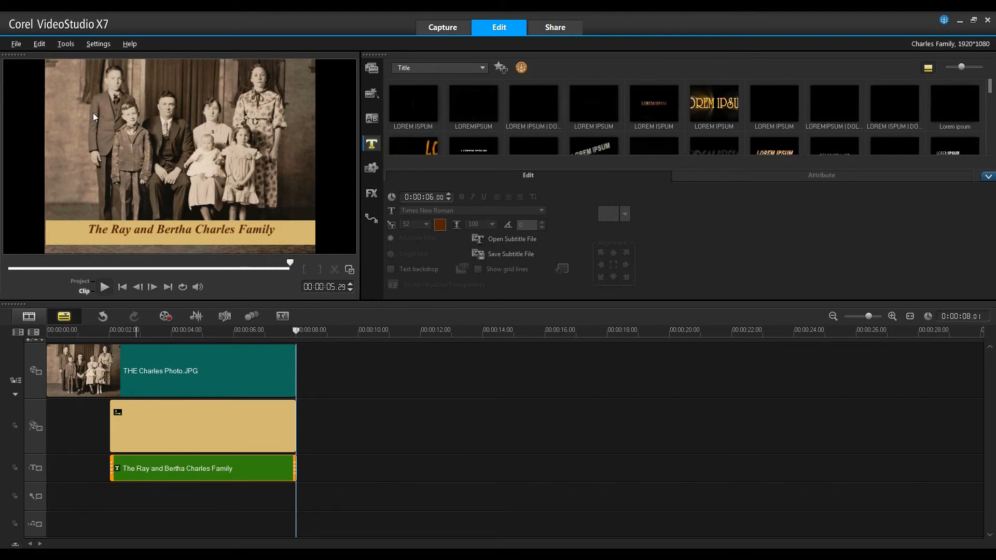
pyautogui.click(192, 235)
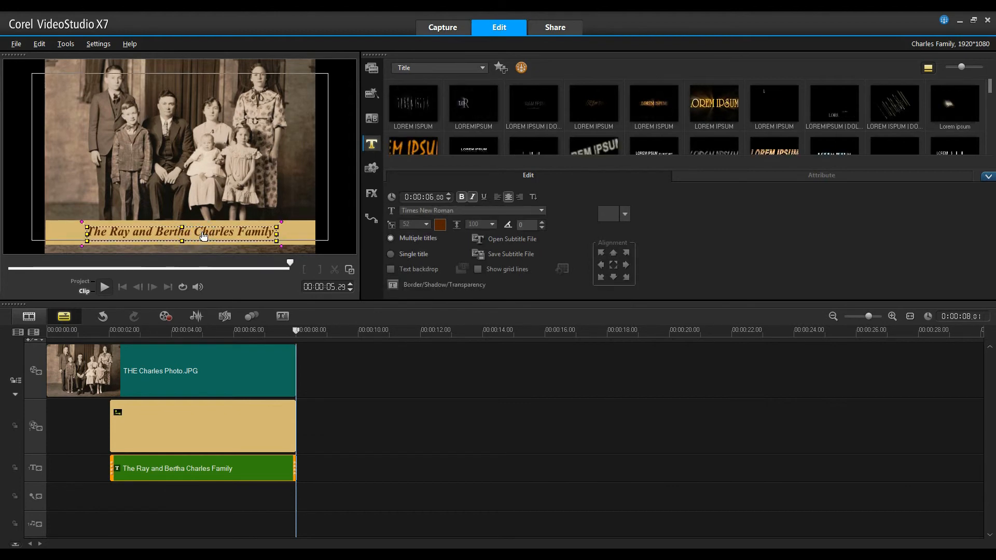
pyautogui.click(295, 233)
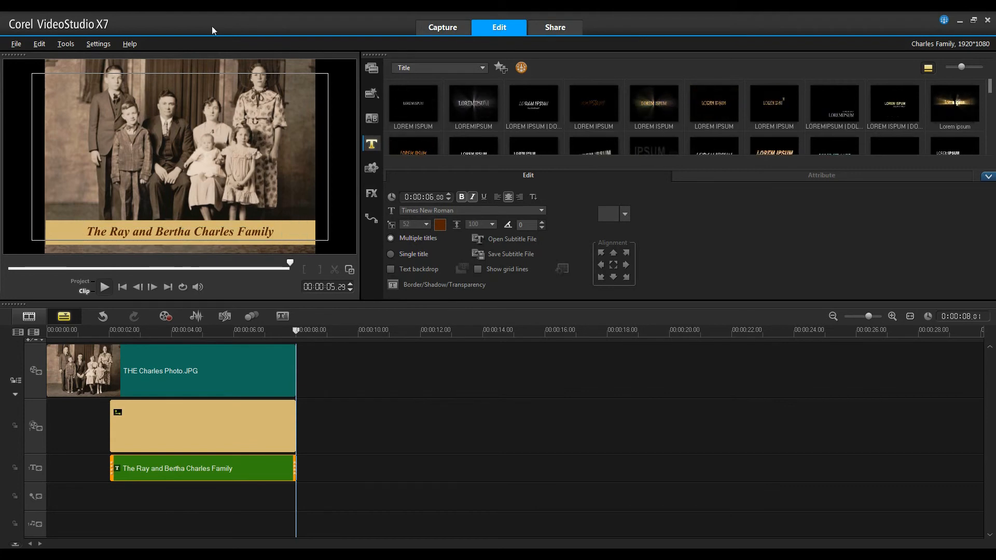